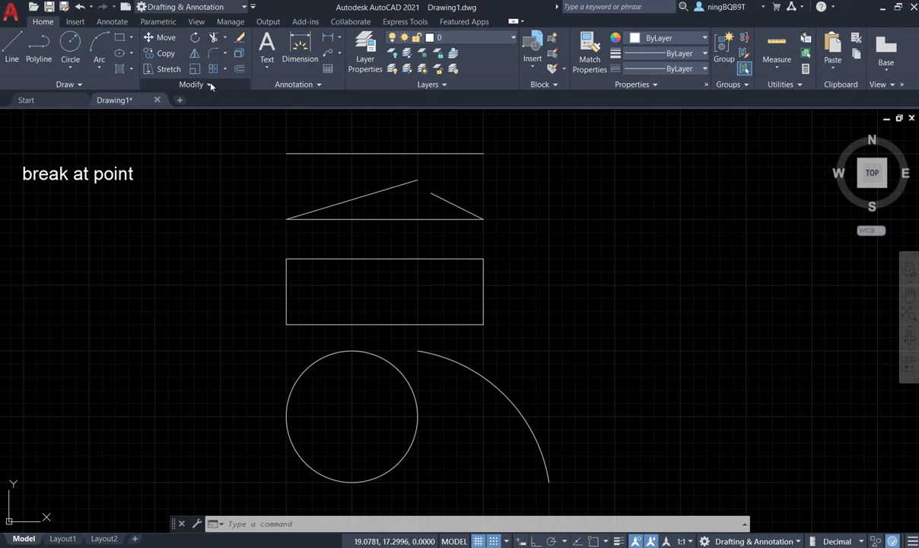
Expand the Modify panel's extra tools to show the Break at Point tool
click(211, 85)
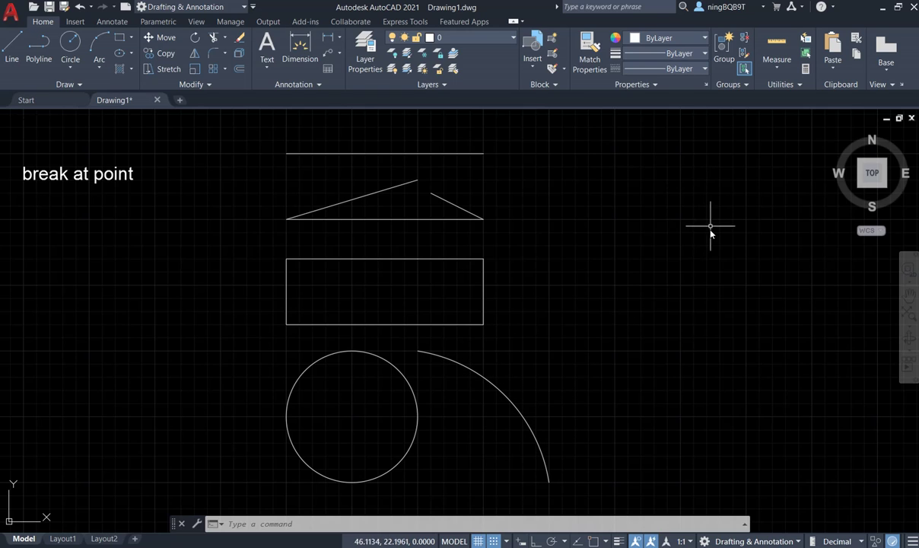
Draw a horizontal line to the right of the original, matching its length
click(12, 44)
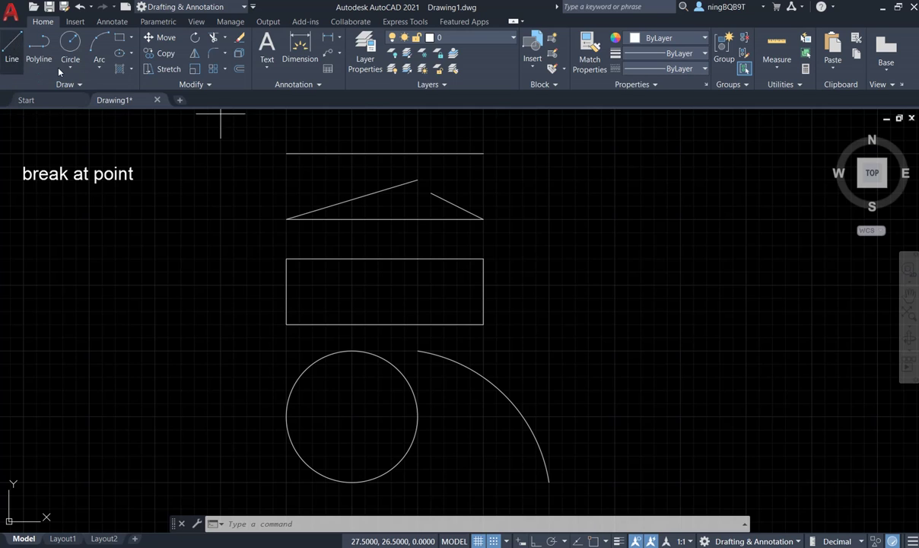
click(550, 154)
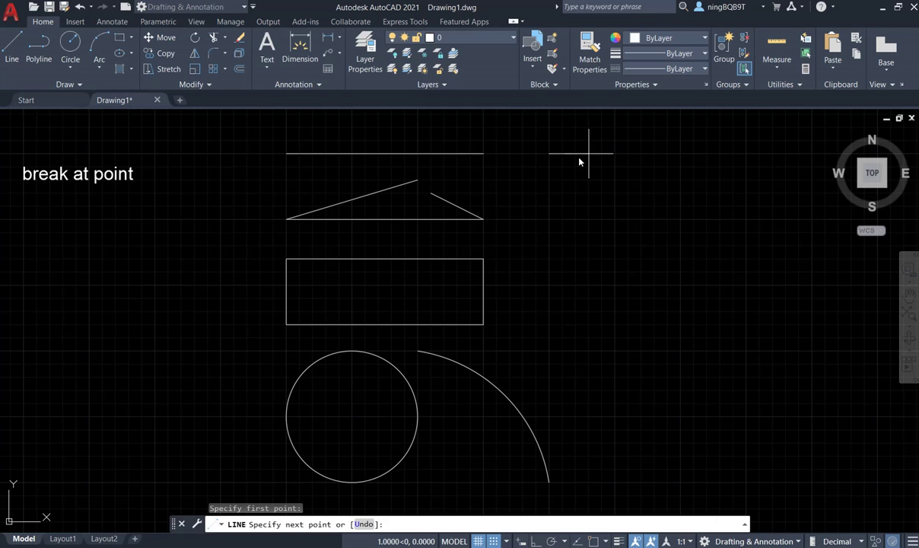
click(745, 154)
right_click(707, 219)
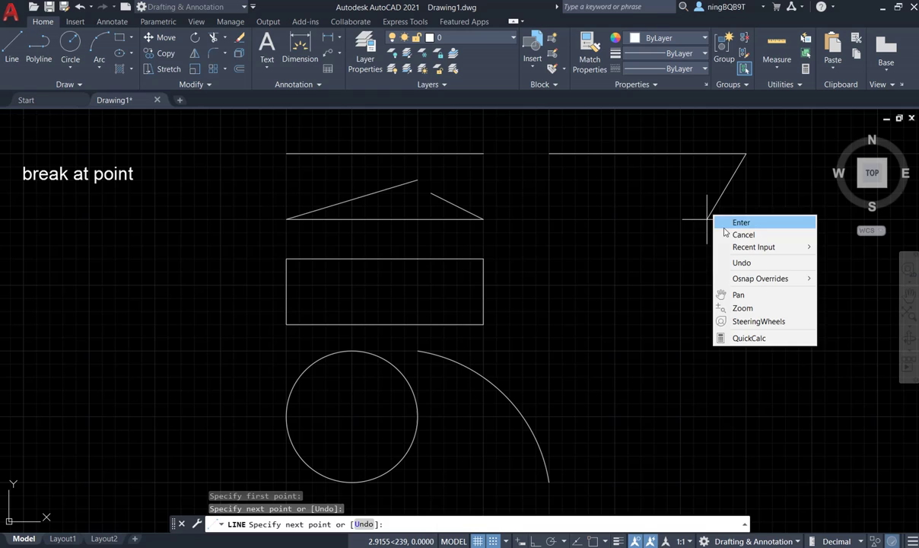
click(730, 225)
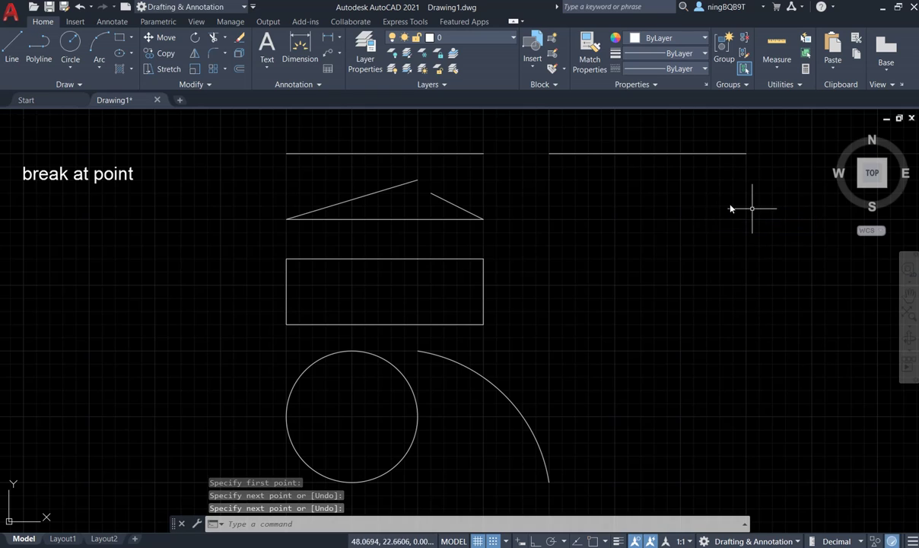
Break the new line at one point near its left end with Break at Point
click(213, 85)
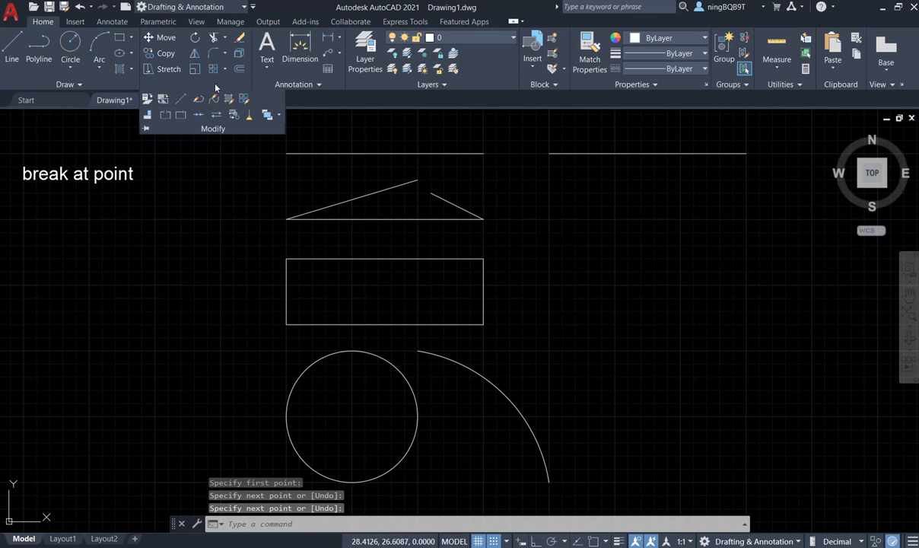
click(181, 116)
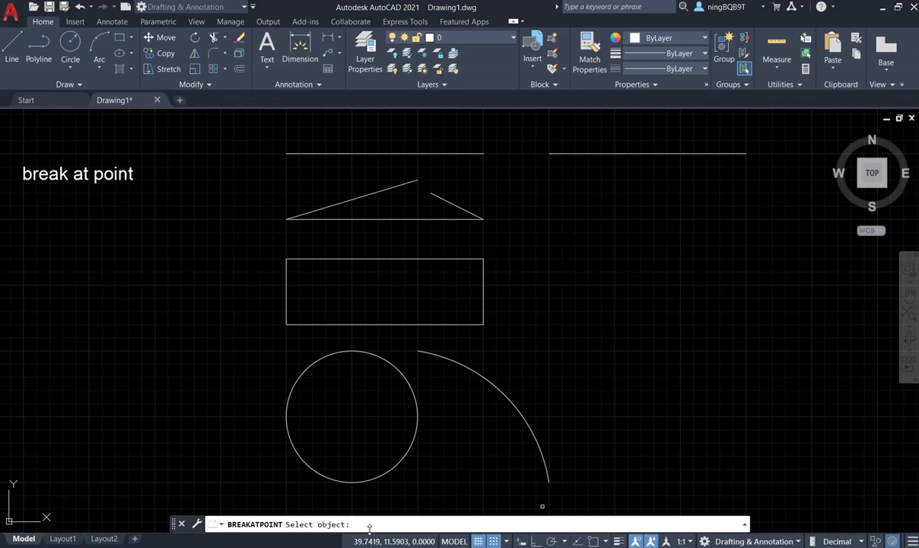
click(585, 152)
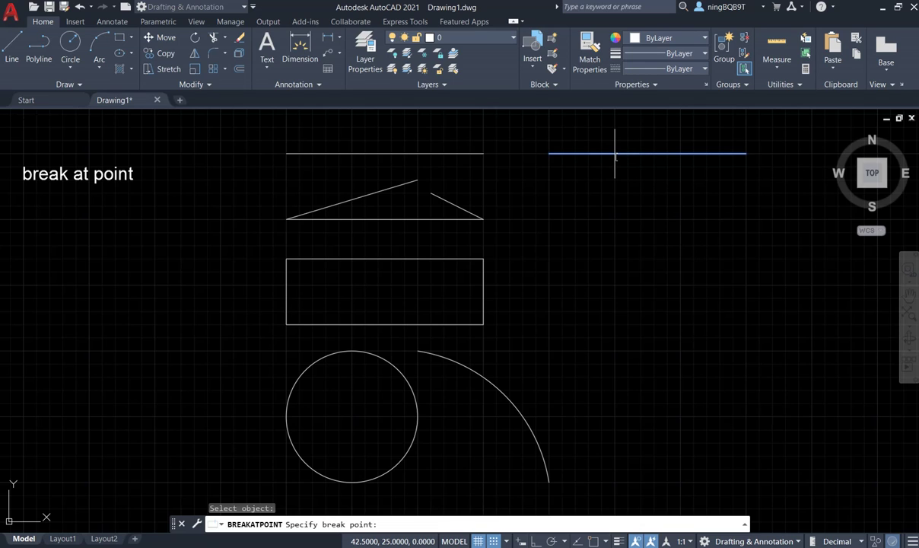
click(615, 153)
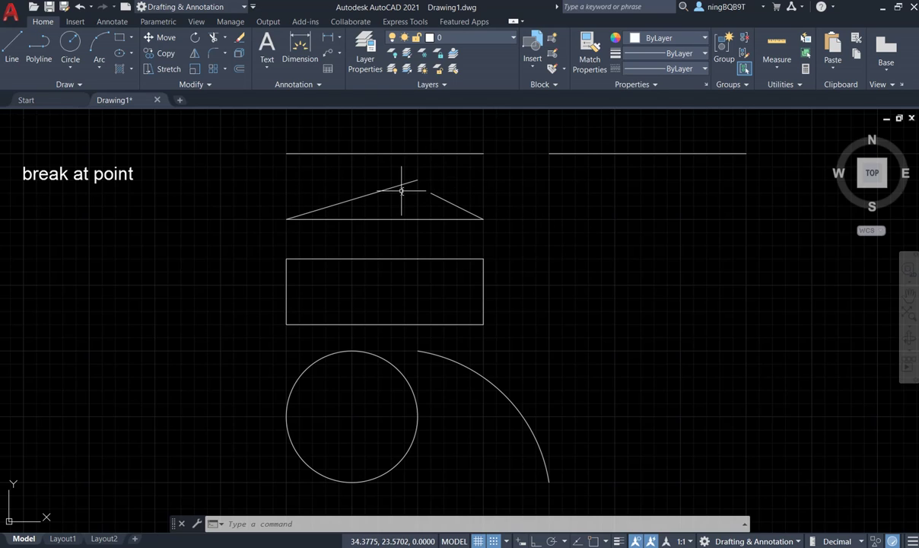
Trace an open triangular polyline to the right: apex, two base corners, and a vertex short of the apex
click(39, 48)
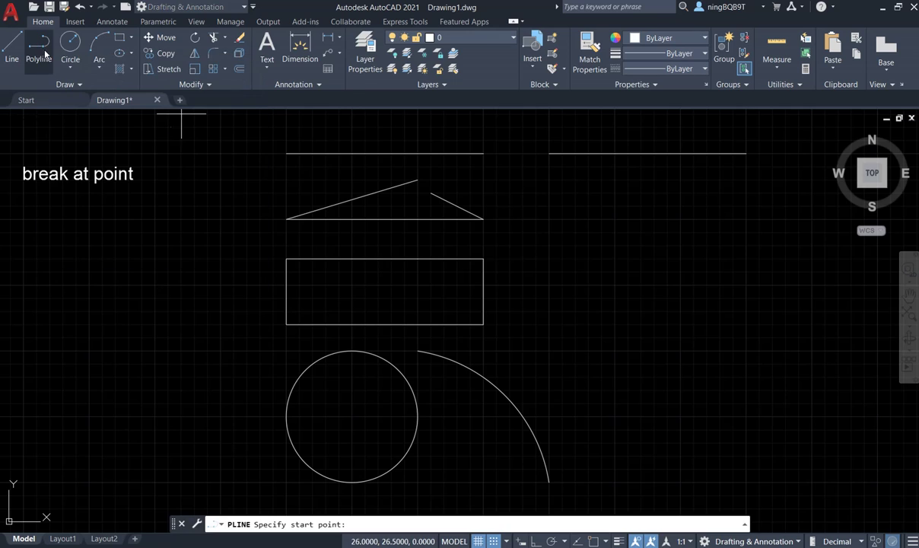
click(681, 181)
click(549, 219)
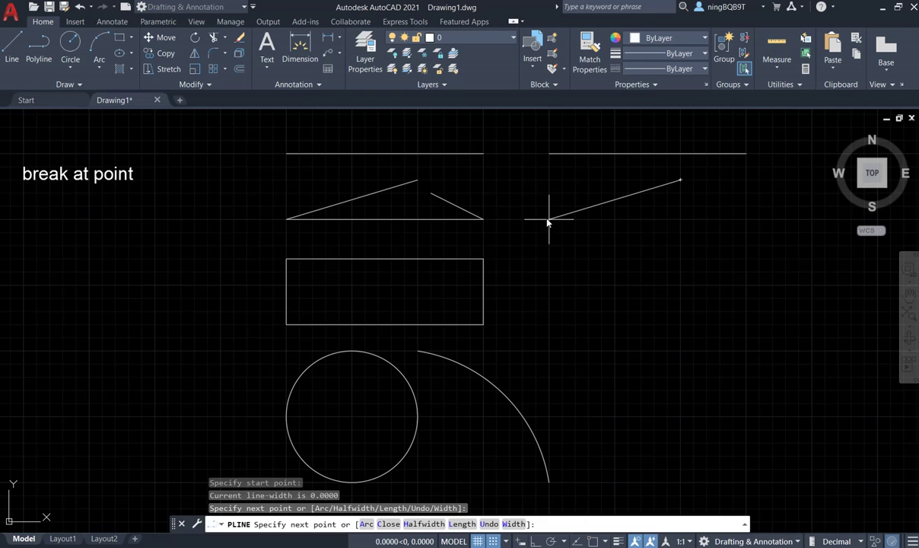
click(746, 219)
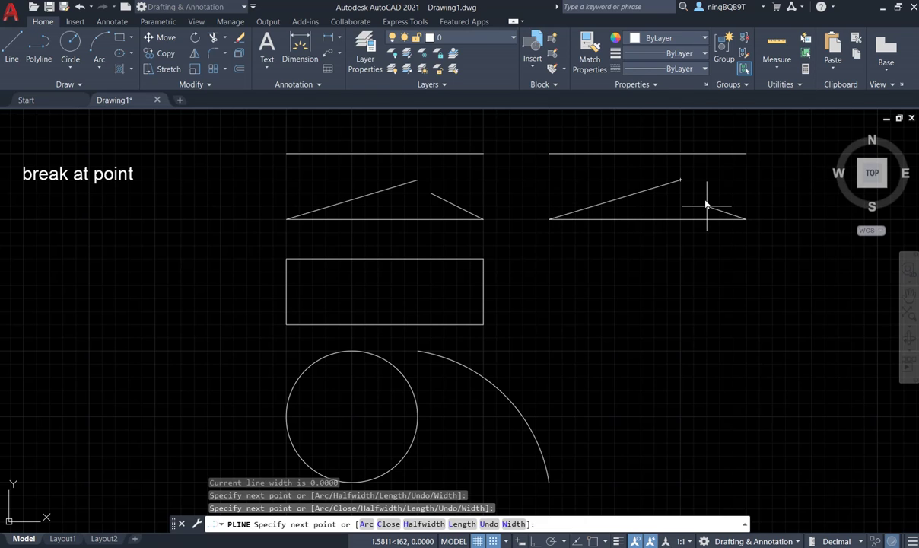
click(694, 193)
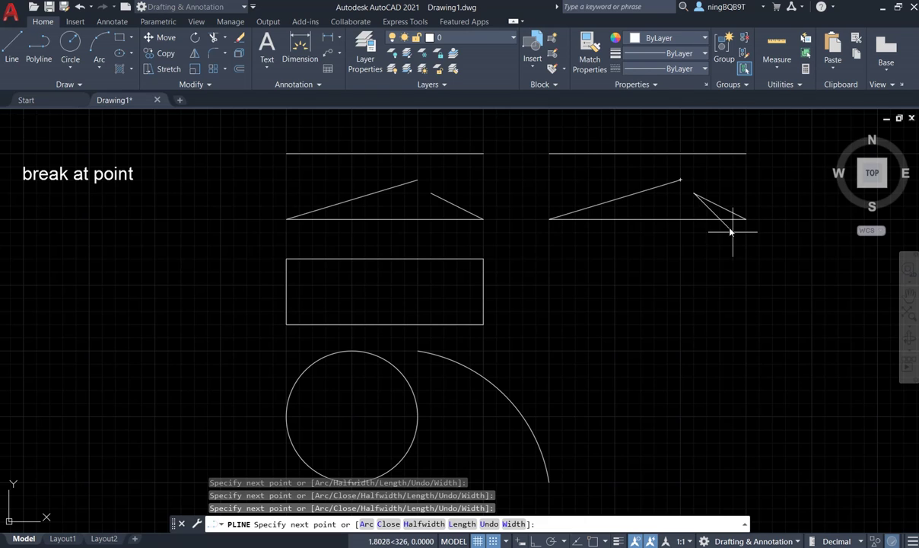
right_click(709, 247)
click(735, 257)
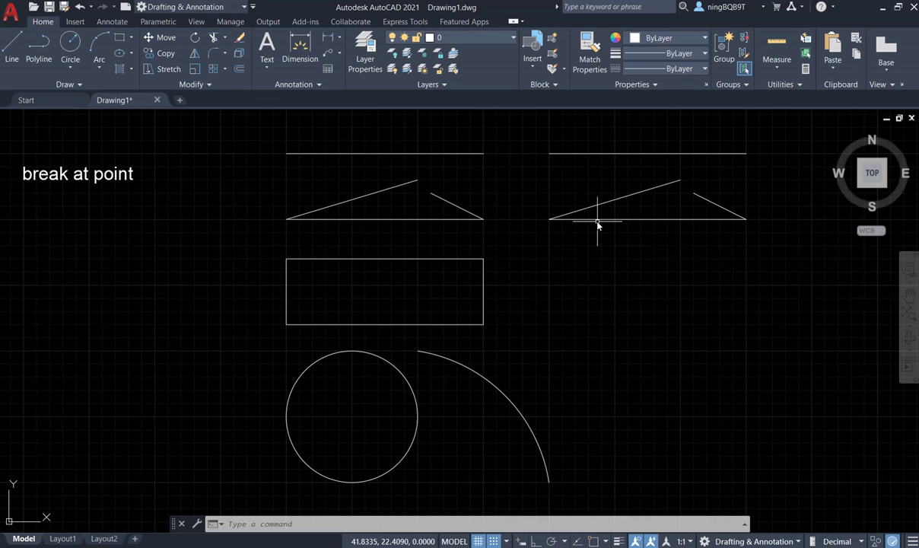
Run BREAKATPOINT from the command line and split the copied triangle at a point on its base
text(b)
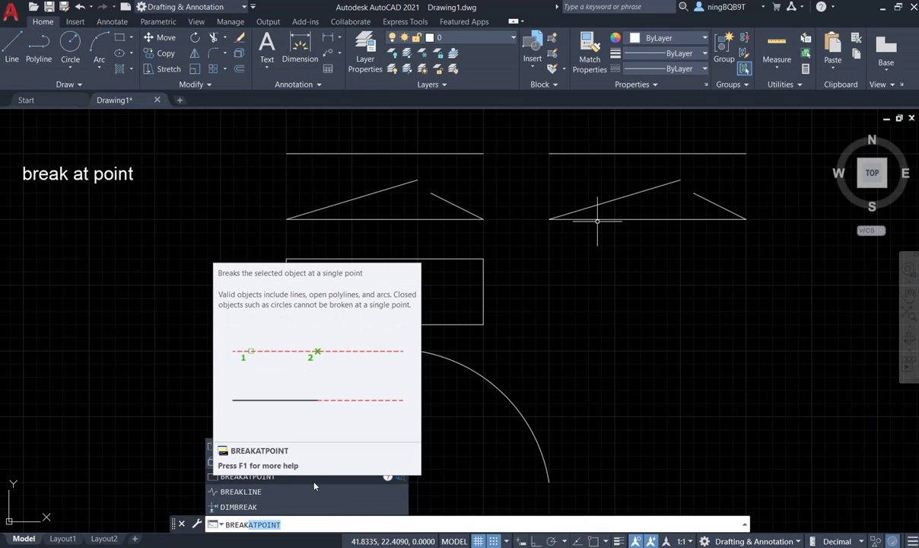
click(293, 478)
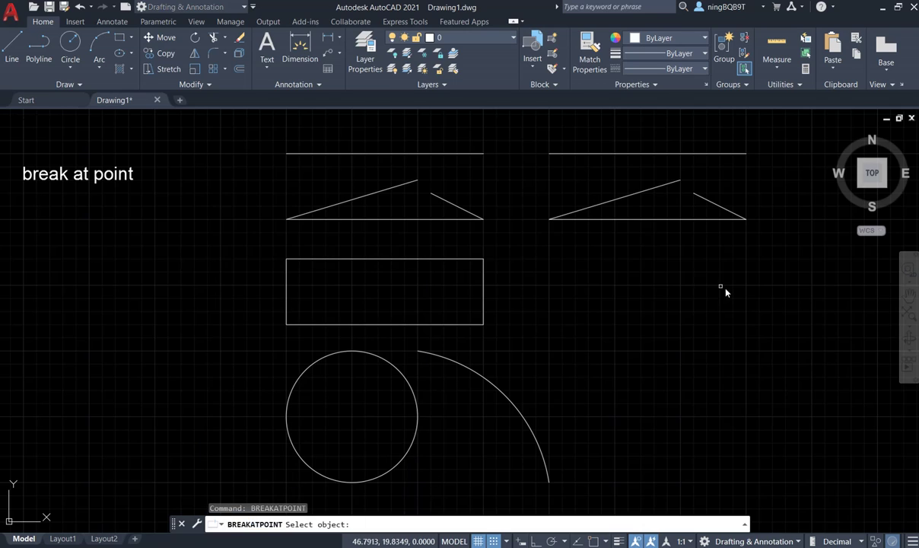
click(661, 221)
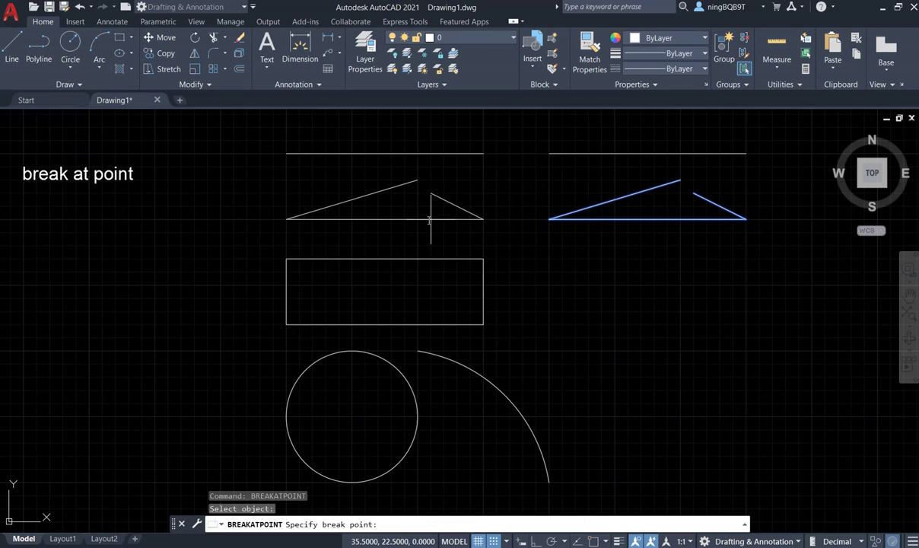
click(643, 217)
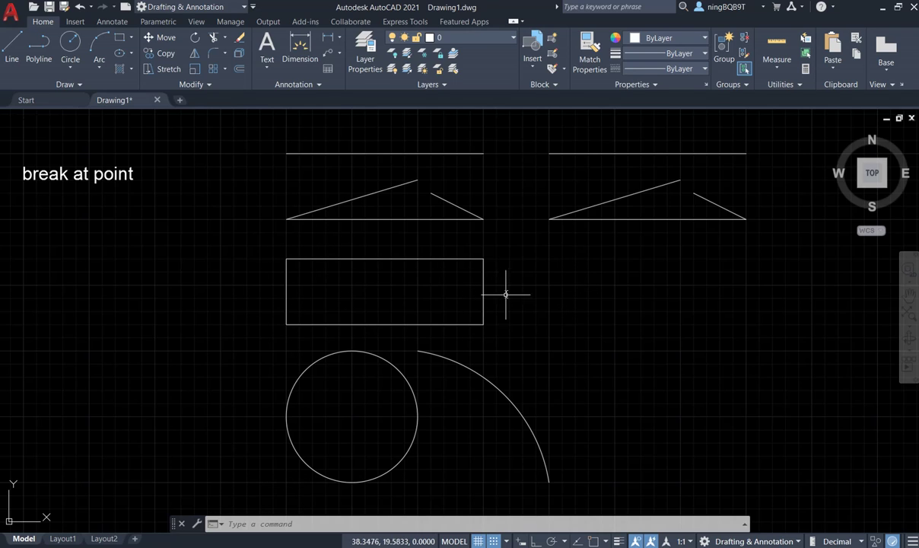
Draw a rectangle matching the left one to its right, using two opposite corners
click(120, 37)
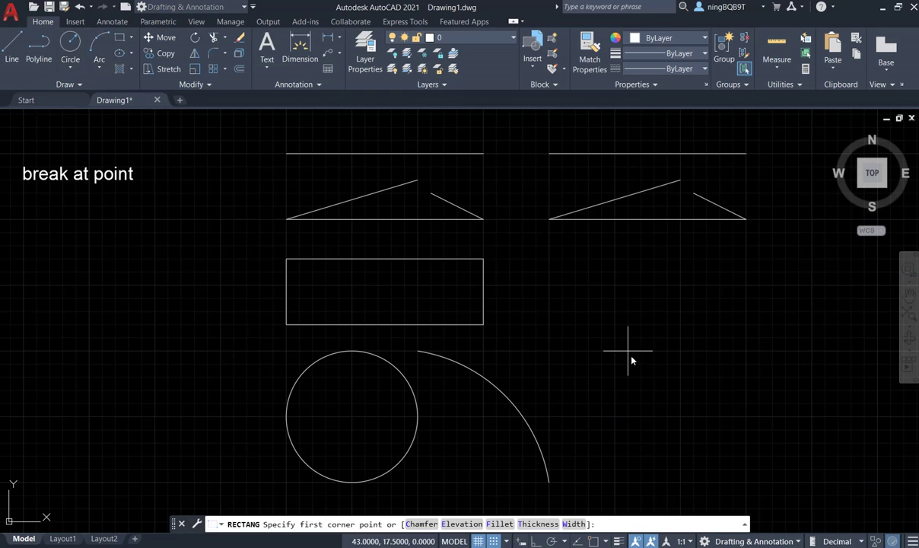
click(549, 258)
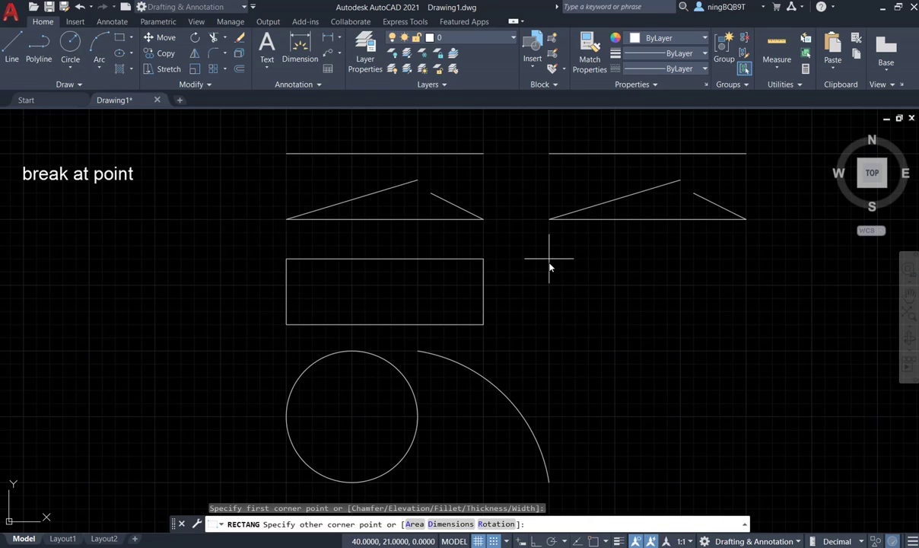
click(733, 324)
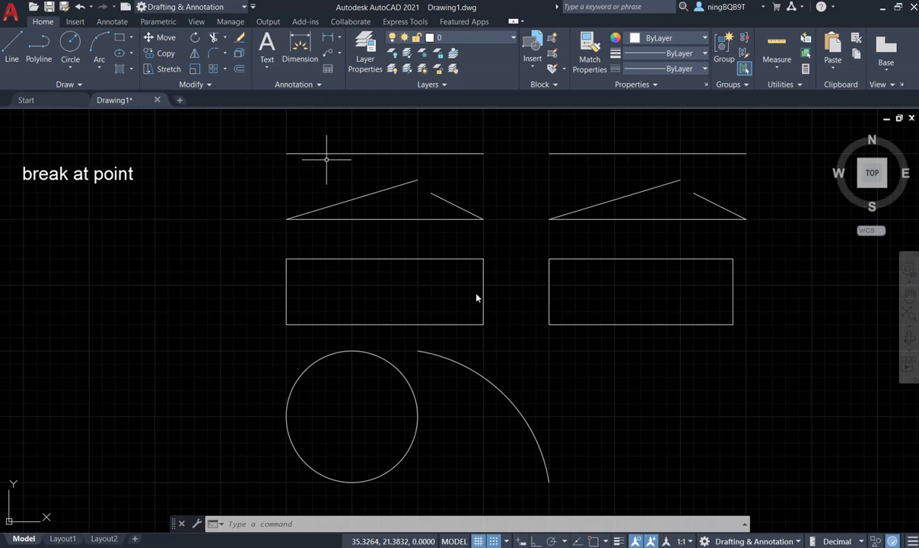
Try Break at Point on the right rectangle, which stays one closed polyline
click(200, 85)
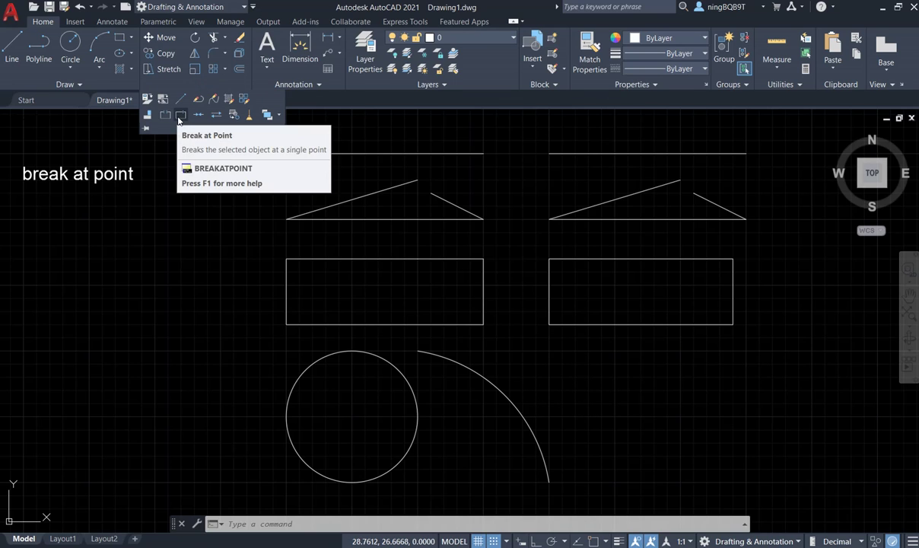
click(180, 116)
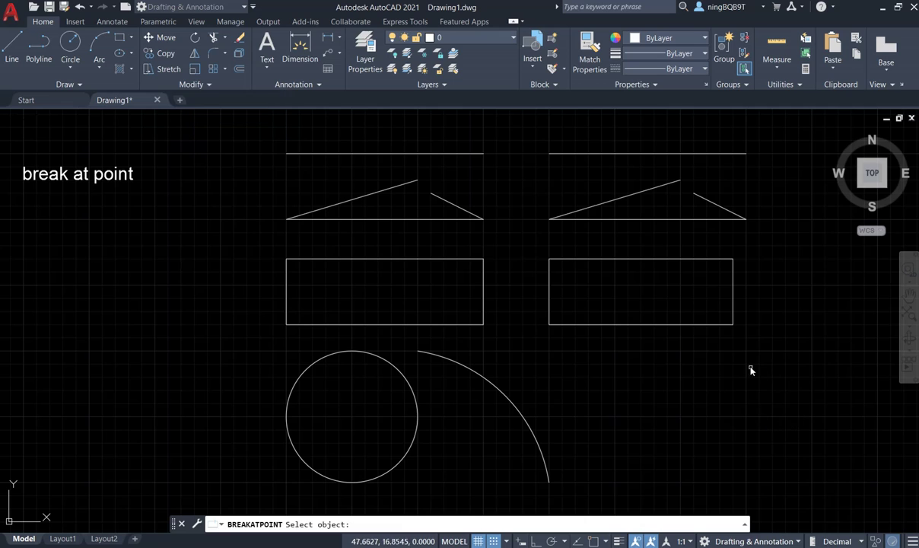
click(614, 260)
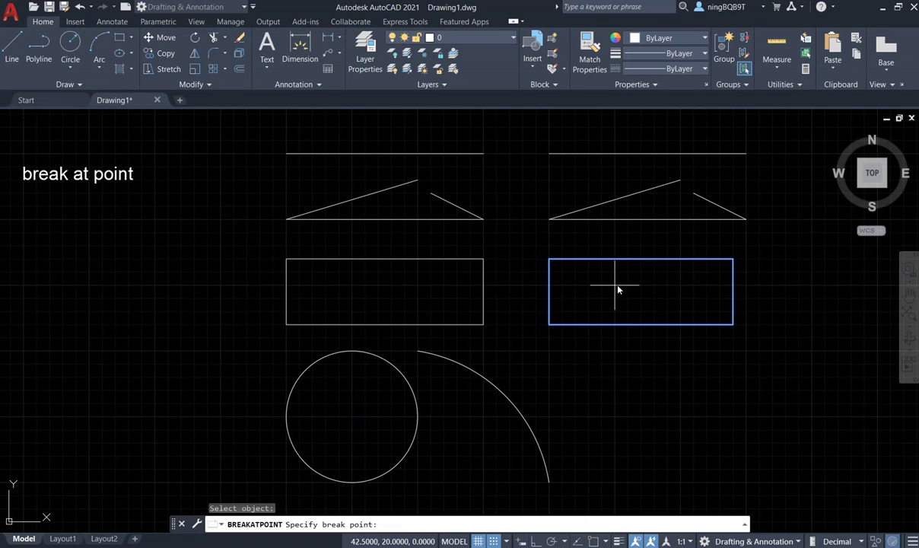
click(615, 260)
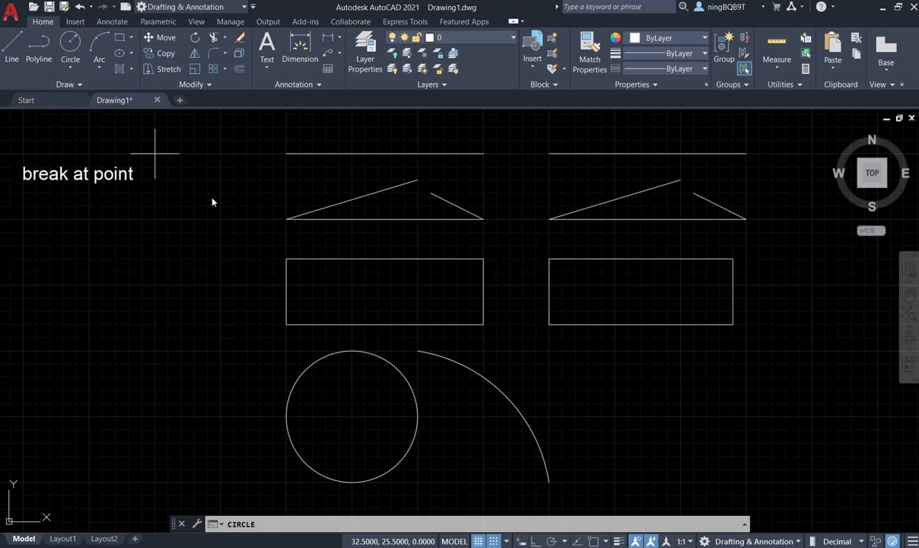
Repeat CIRCLE to draw a same-size circle centred below the right rectangle
key(Return)
click(615, 416)
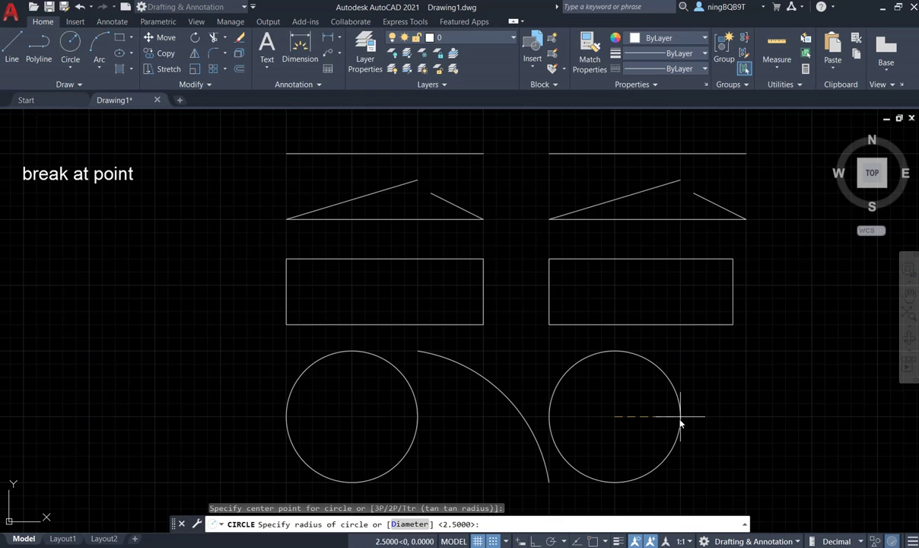
click(680, 416)
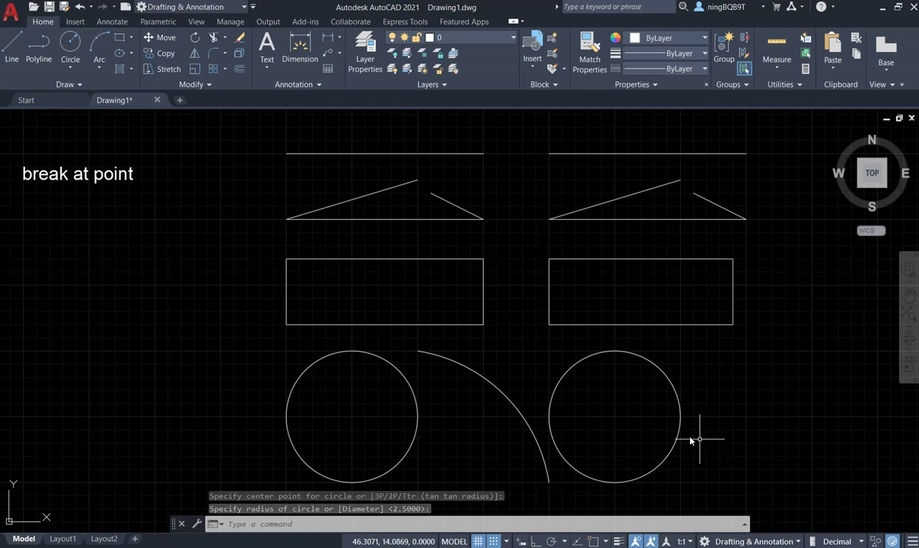
click(188, 82)
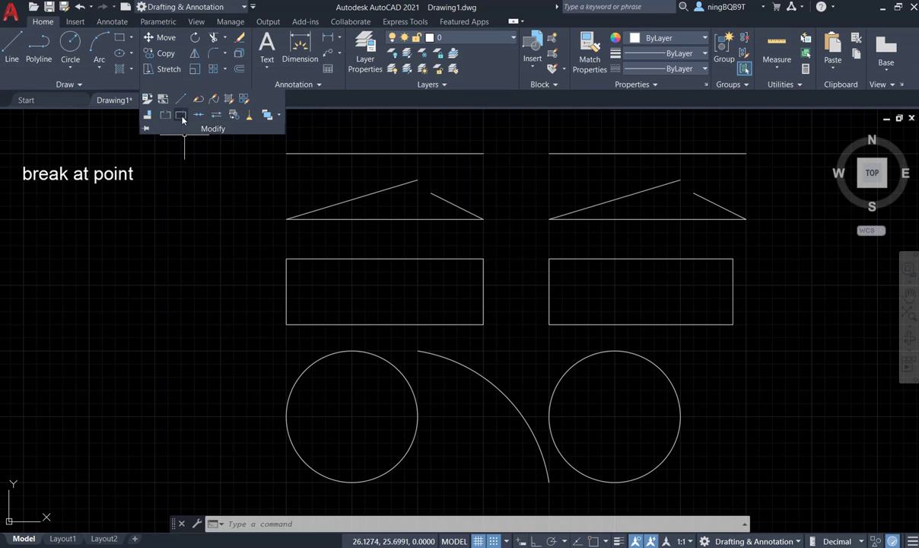
click(181, 116)
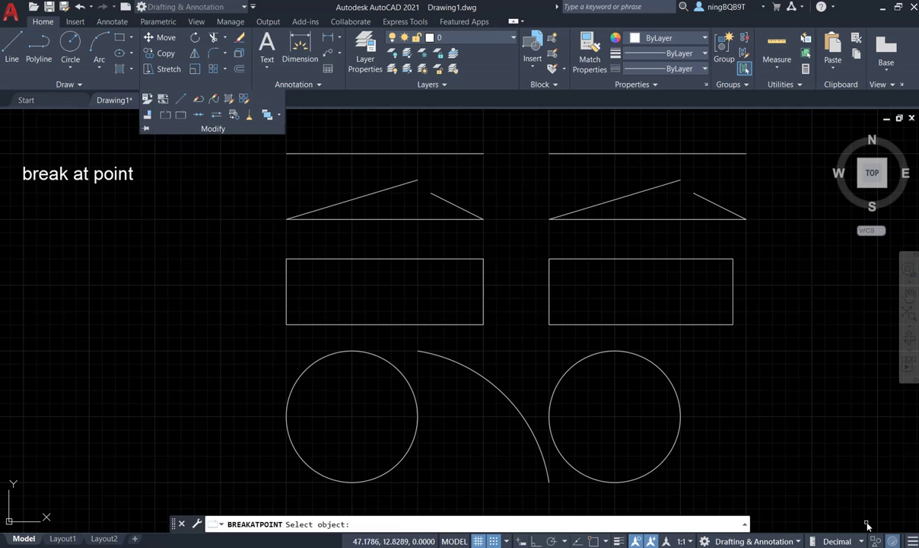
click(661, 466)
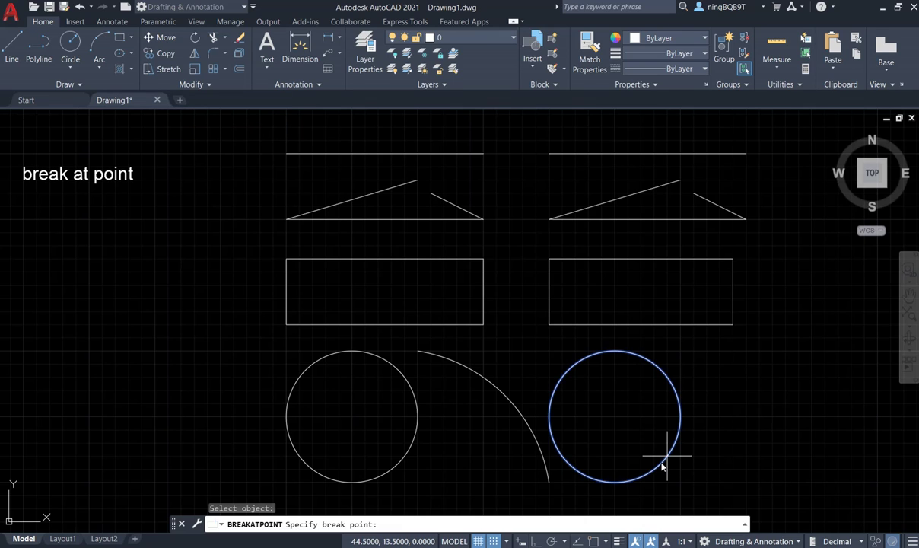
click(675, 417)
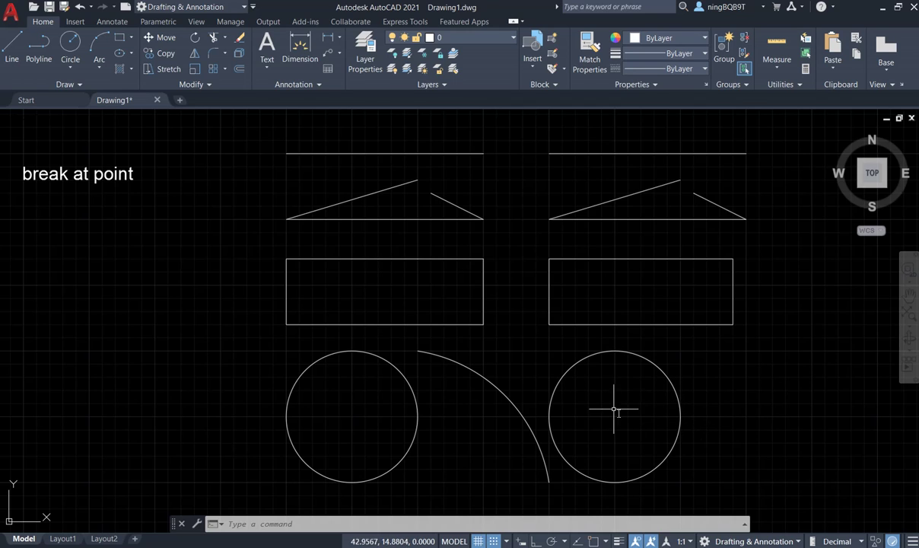
Draw a downward-curving three-point arc to the right of the copied circle
click(97, 43)
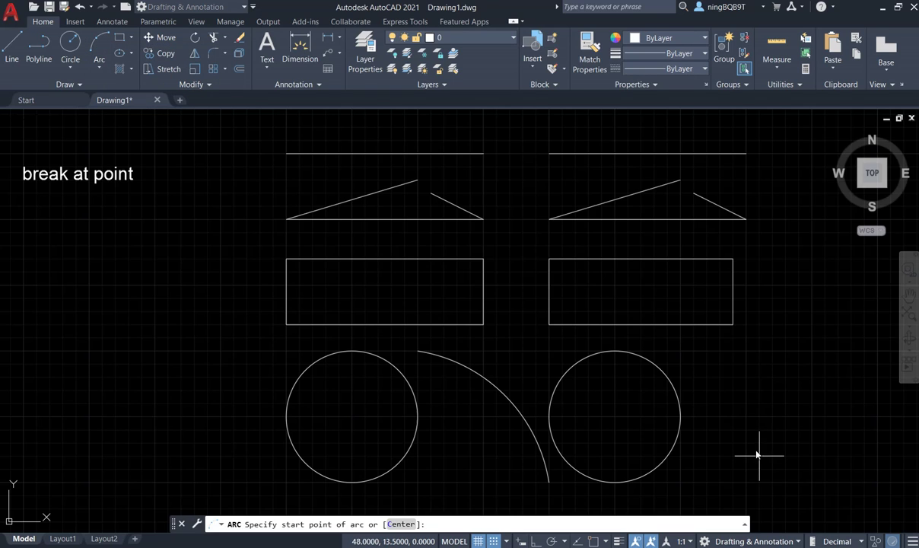
click(680, 351)
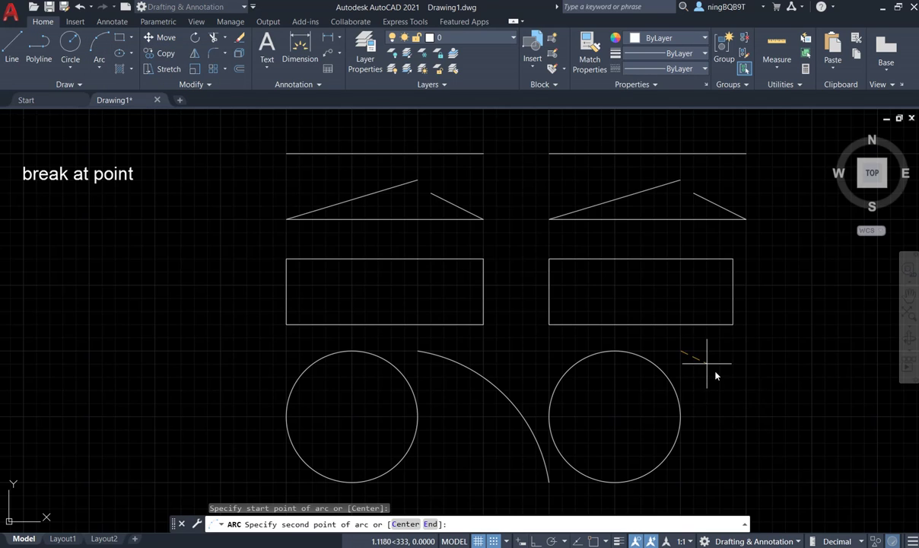
click(759, 403)
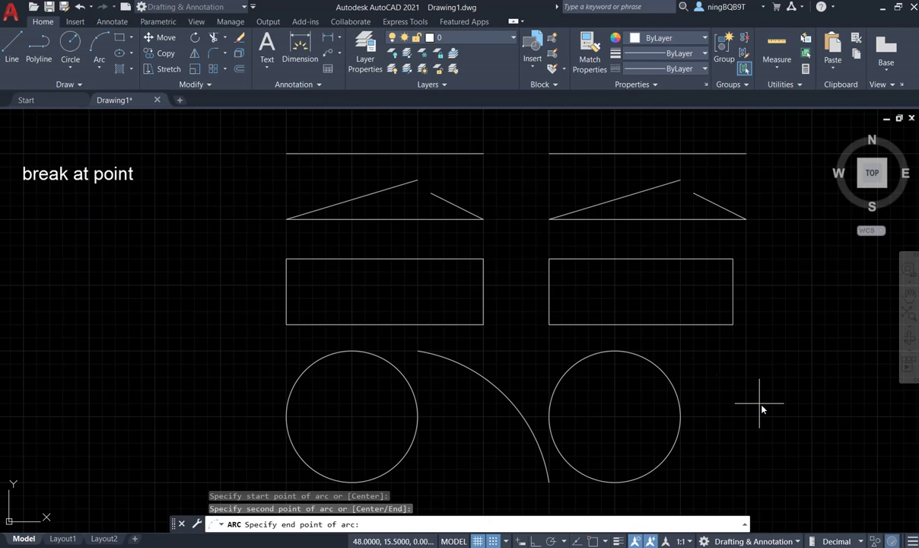
click(811, 485)
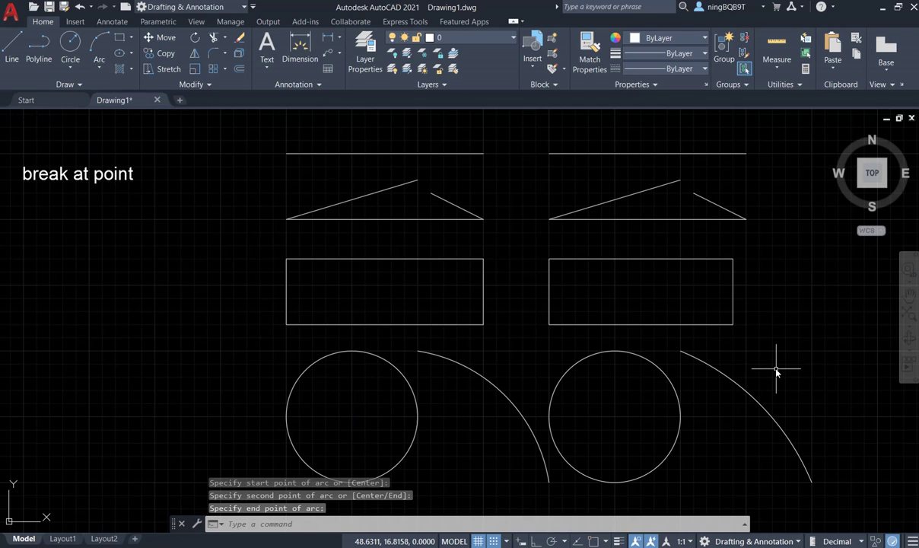
Run BREAKATPOINT from the command-line autocomplete and split the right arc partway along its curve
click(461, 523)
text(brea)
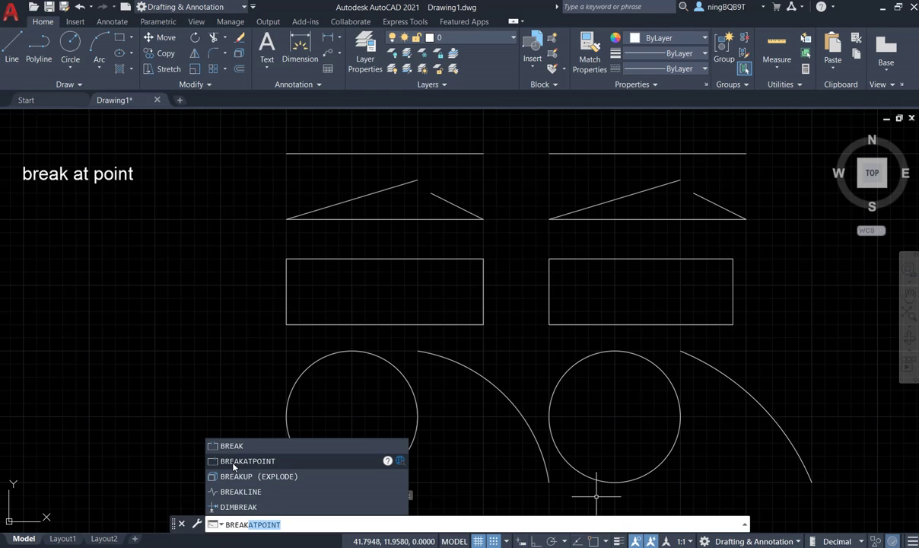
click(234, 462)
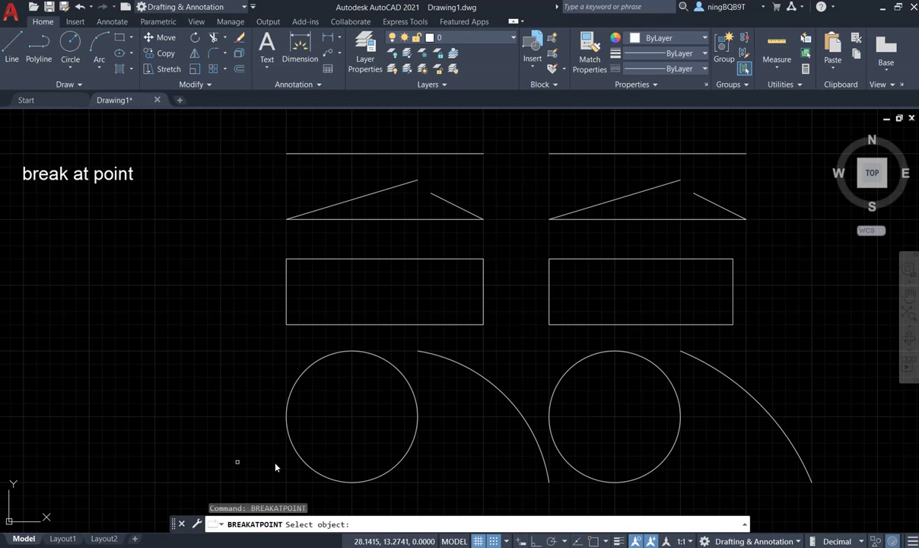
click(728, 378)
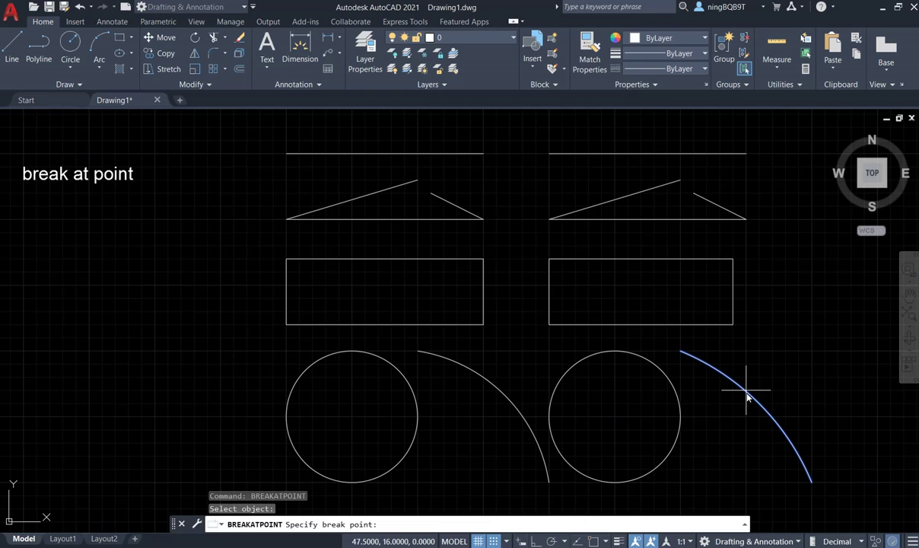
click(749, 391)
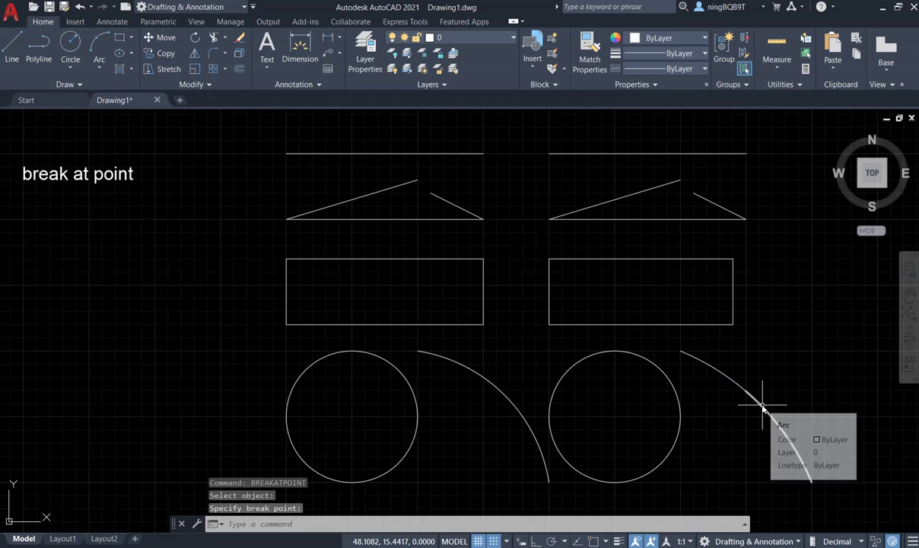